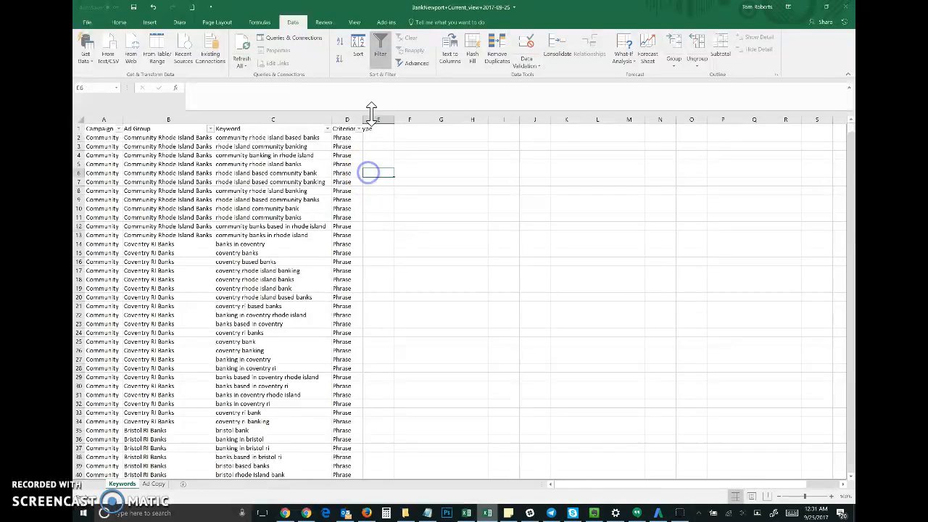
# Widen the Keyword and Criterion Type columns on the Keywords sheet and review its Campaign, Ad Group, Keyword and Criterion Type headings
pyautogui.doubleClick(363, 118)
pyautogui.moveTo(331, 118); pyautogui.dragTo(342, 120)
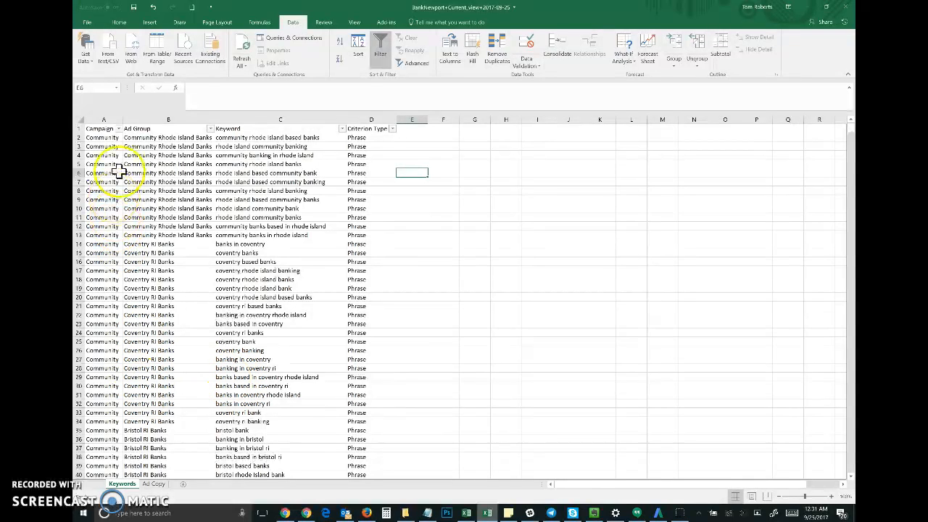
pyautogui.click(109, 128)
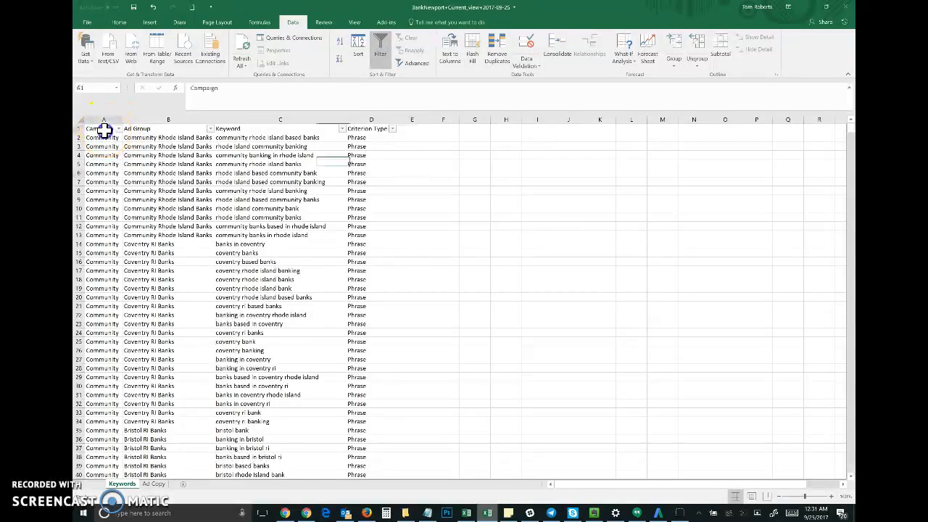
pyautogui.click(152, 130)
pyautogui.click(244, 128)
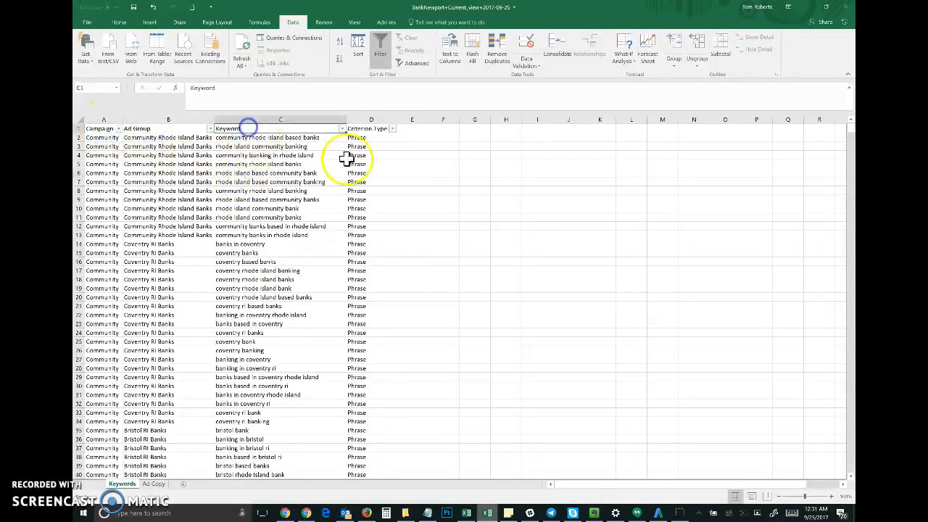
pyautogui.click(369, 128)
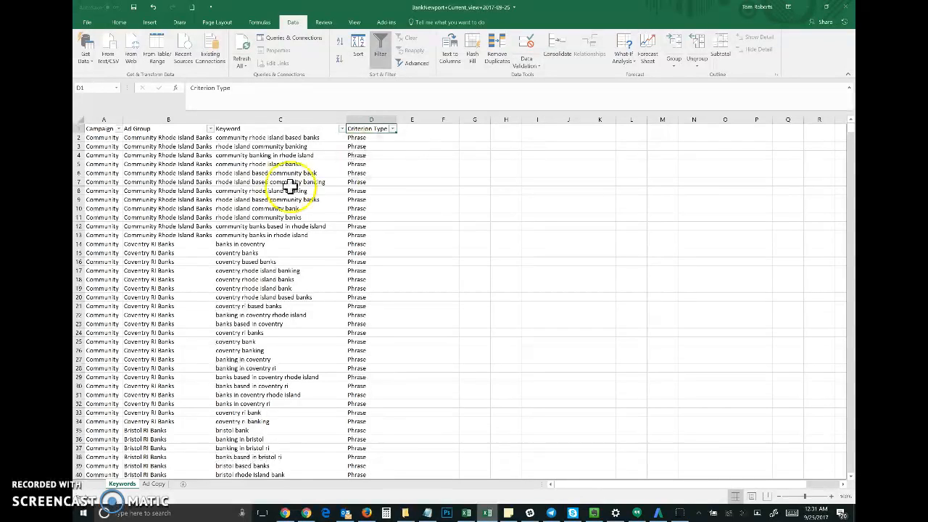
# Examine the Campaign, Ad Group, Headline 1, Headline 2, Description and Final URL headings on the Ad Copy sheet
pyautogui.click(154, 483)
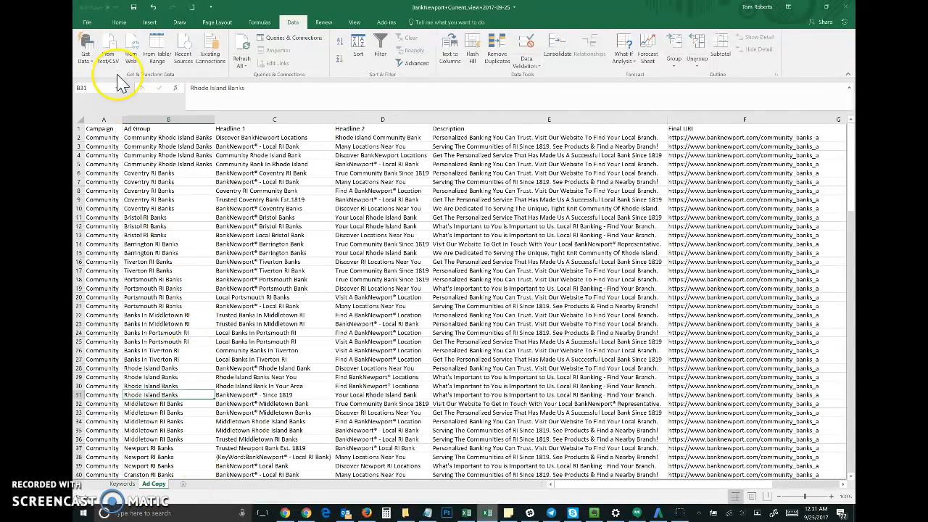
pyautogui.click(102, 129)
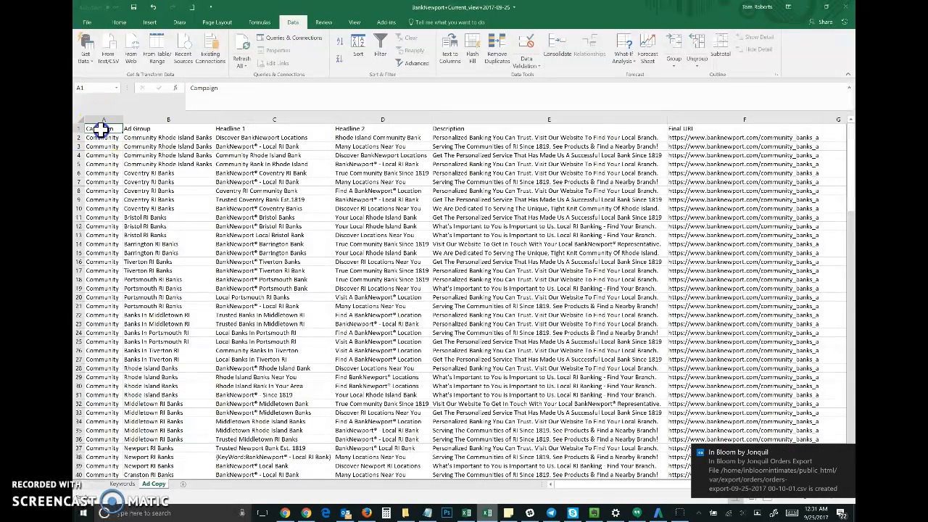
pyautogui.click(152, 128)
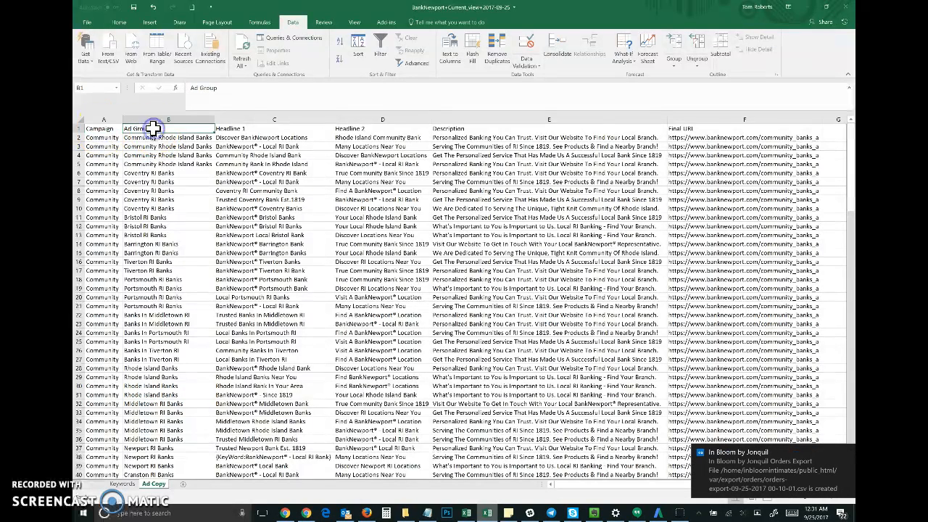
pyautogui.click(233, 129)
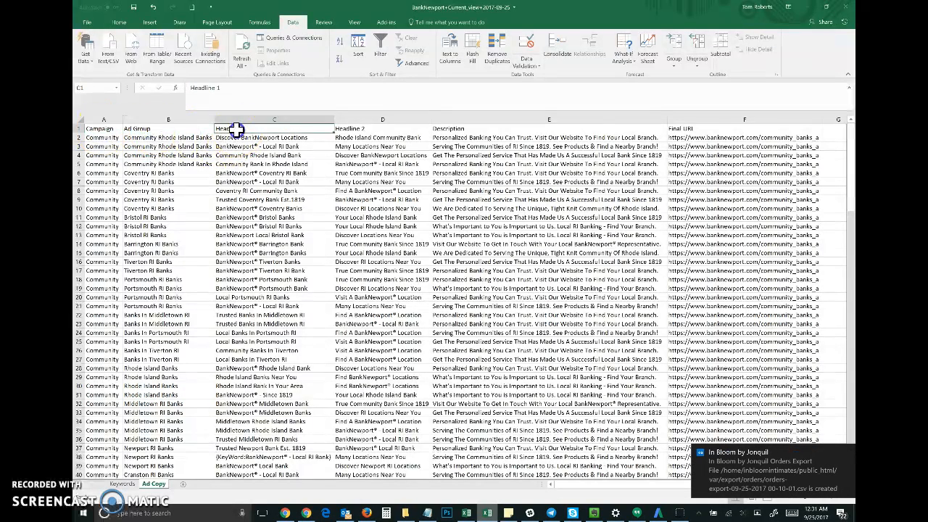
pyautogui.click(847, 450)
pyautogui.click(346, 128)
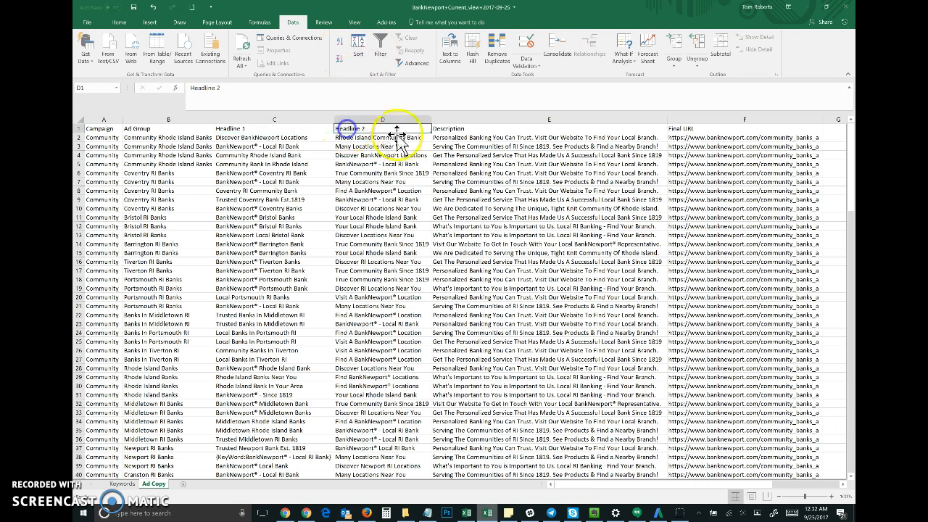
pyautogui.click(847, 453)
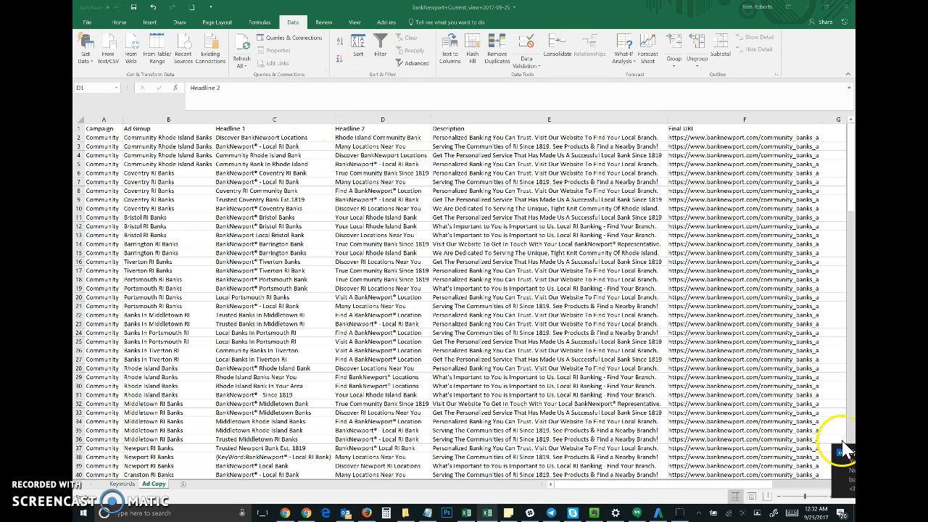
pyautogui.click(482, 128)
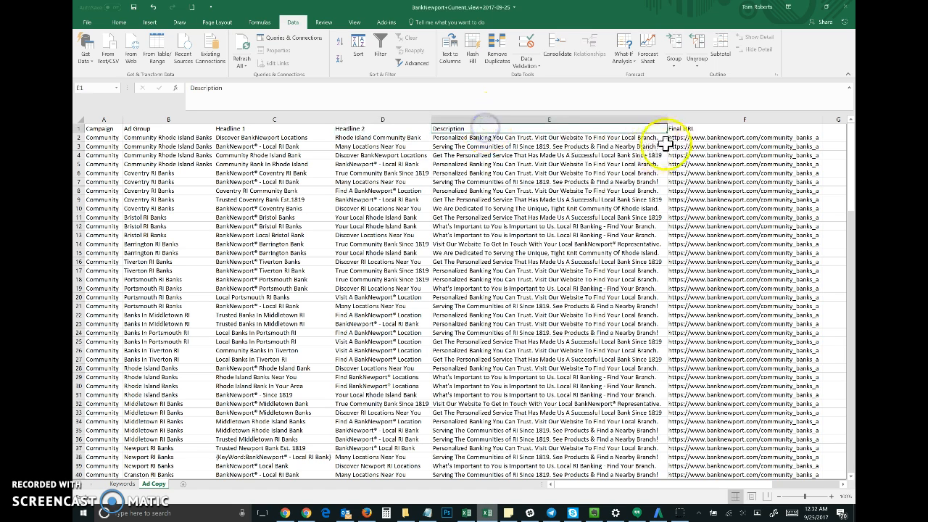
pyautogui.click(748, 118)
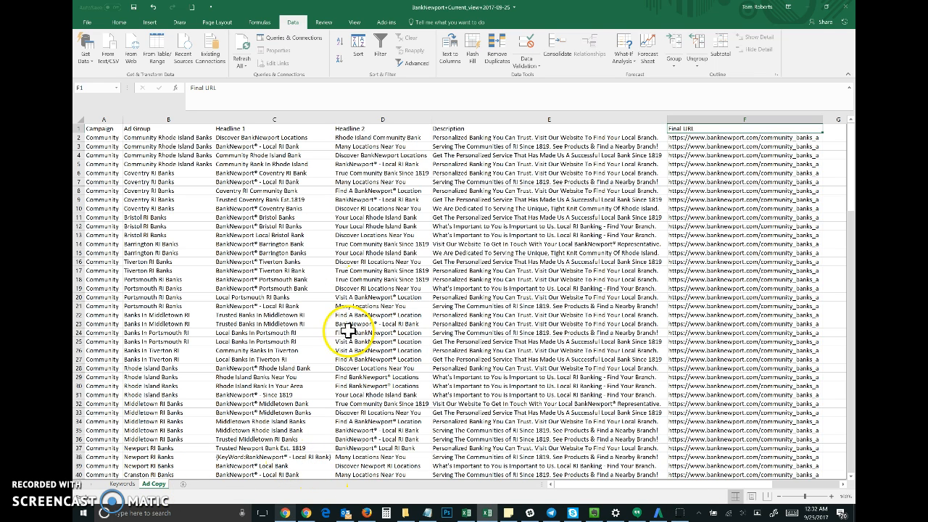
# Return to the Keywords sheet, then switch to Google AdWords Editor to look over the Proposal Account
pyautogui.click(123, 485)
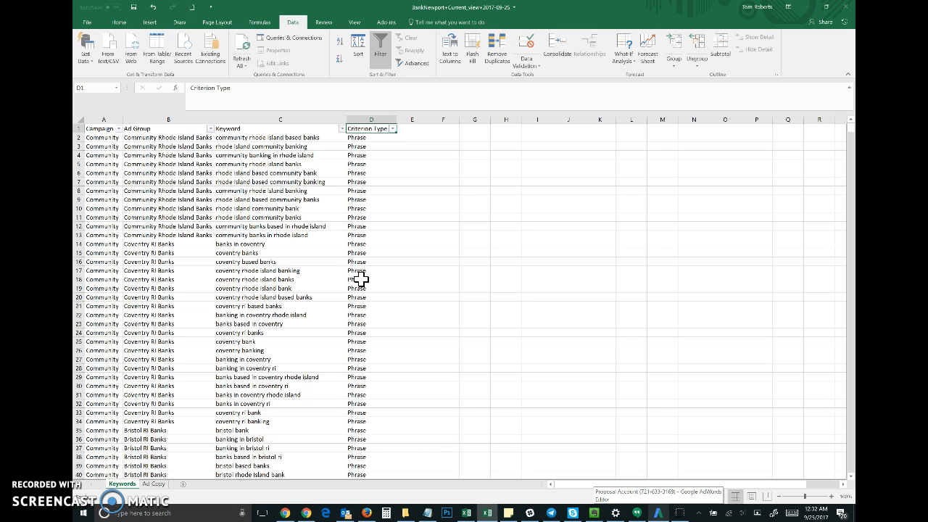
pyautogui.click(658, 513)
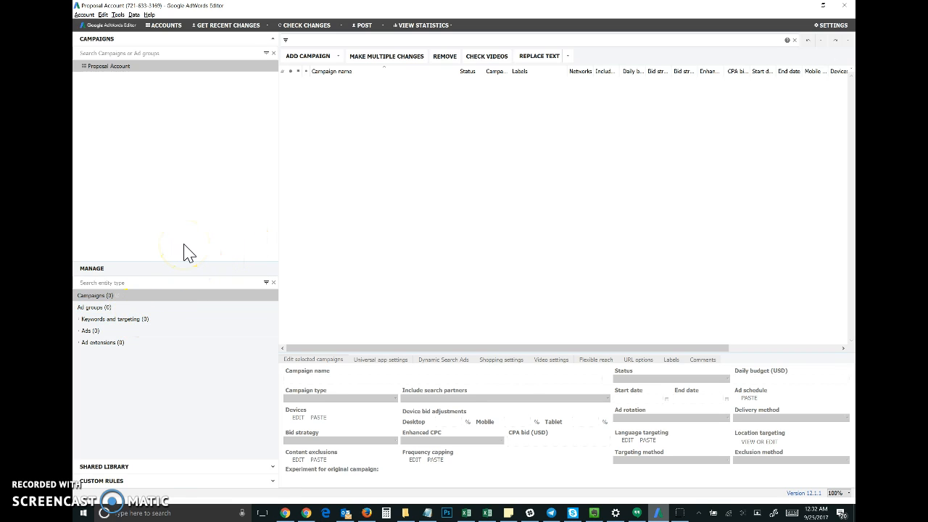
pyautogui.click(161, 219)
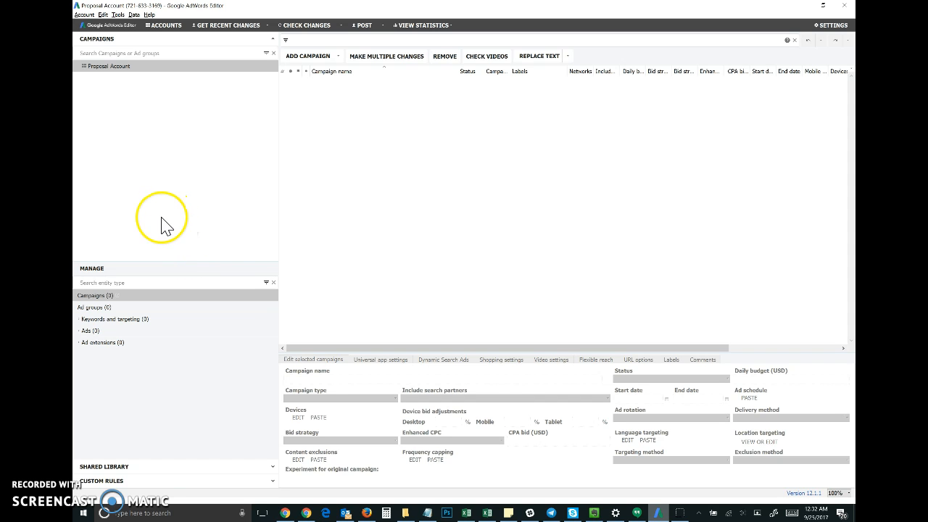
# Switch back to Excel and copy the whole keyword table on the Keywords sheet, A1:D224, including its headings
pyautogui.click(489, 513)
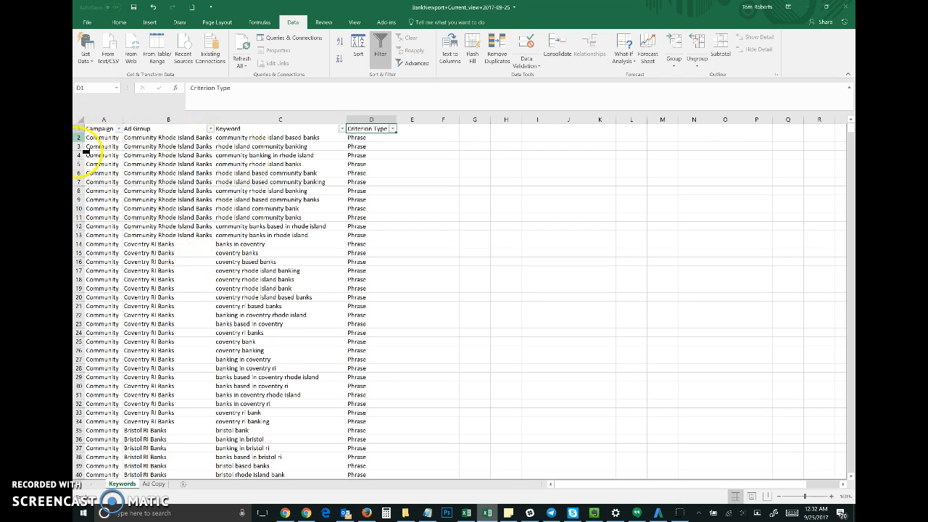
pyautogui.moveTo(105, 125); pyautogui.dragTo(360, 464)
pyautogui.hotkey('ctrl', 'c')
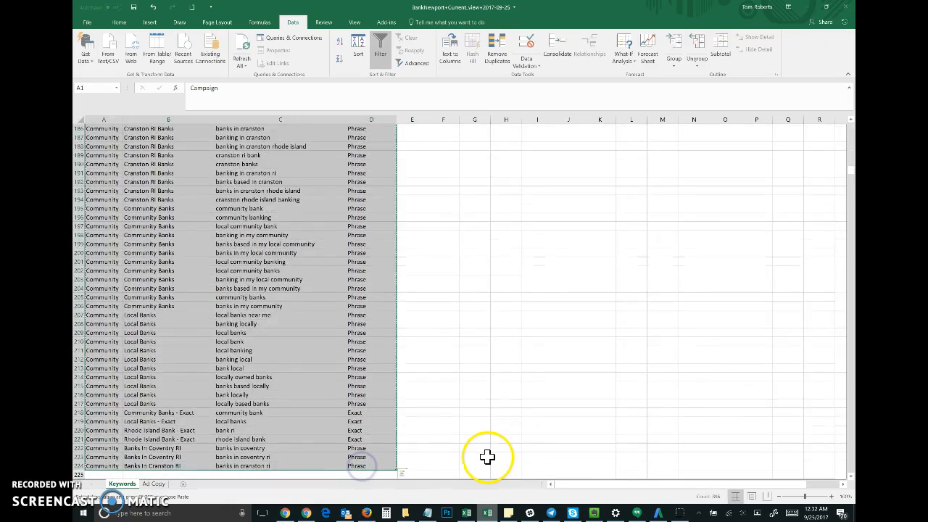
# Switch to Google AdWords Editor and paste the copied table into a multiple-changes import for Keywords
pyautogui.click(658, 513)
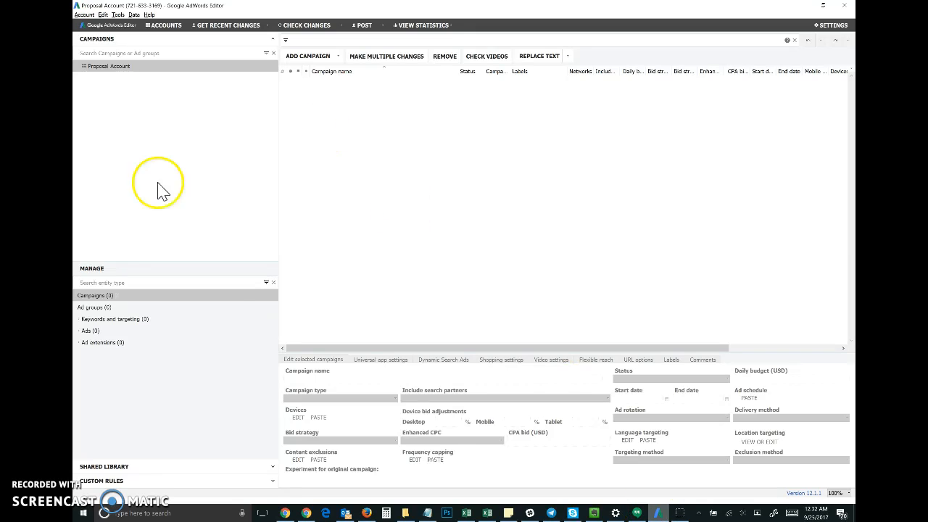
pyautogui.click(80, 319)
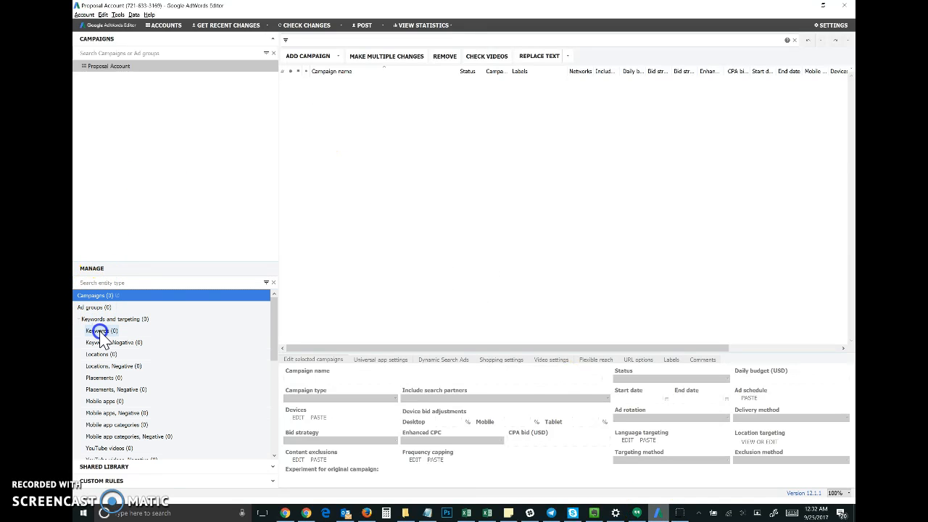
pyautogui.click(100, 332)
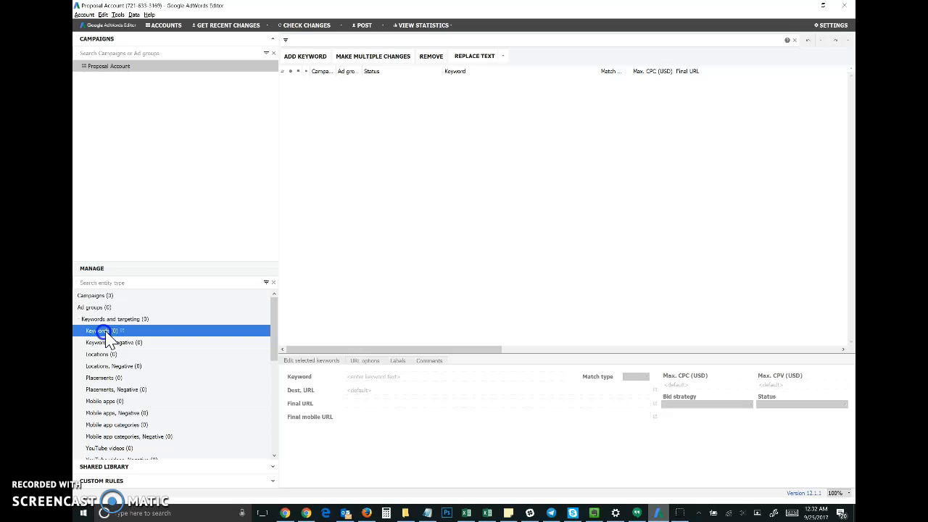
pyautogui.click(358, 57)
pyautogui.click(427, 147)
pyautogui.hotkey('ctrl', 'v')
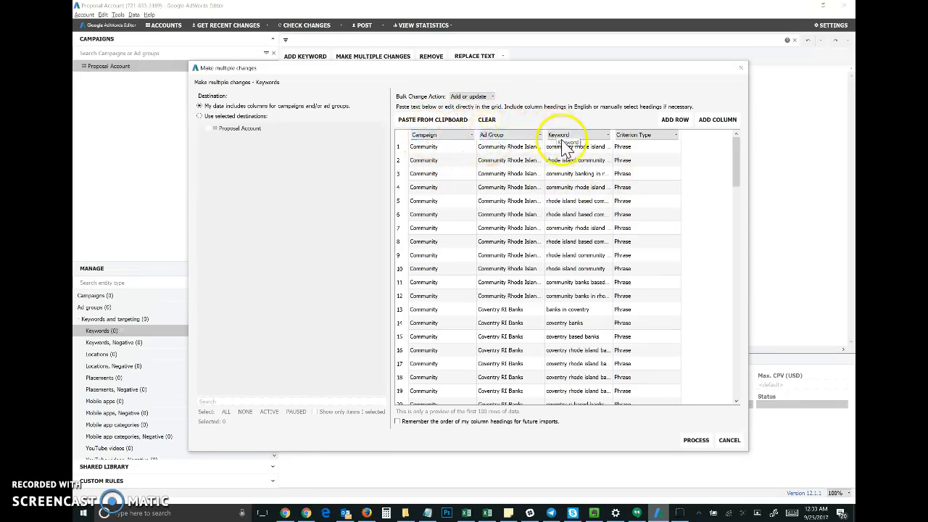
# Process the pasted keywords, finish the import for review, and keep the proposed changes
pyautogui.click(696, 440)
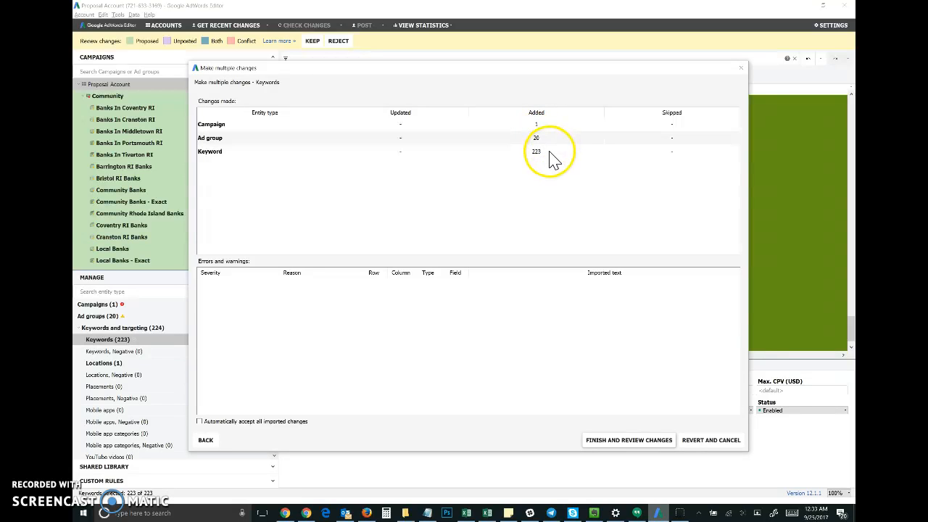
pyautogui.click(648, 439)
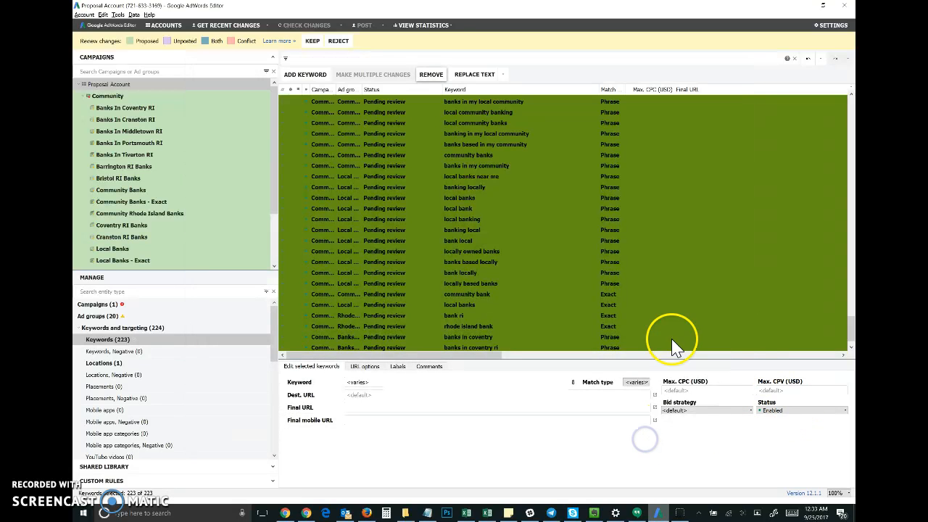
pyautogui.doubleClick(445, 223)
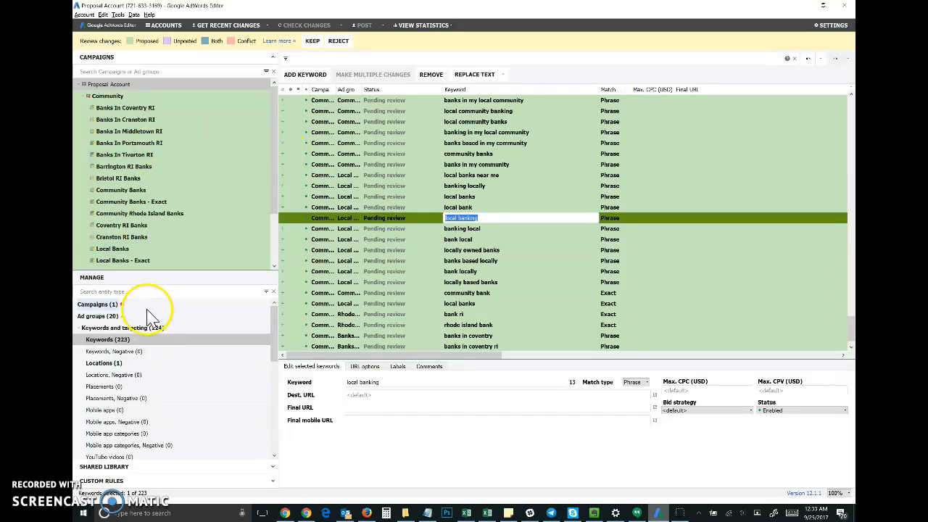
pyautogui.click(312, 41)
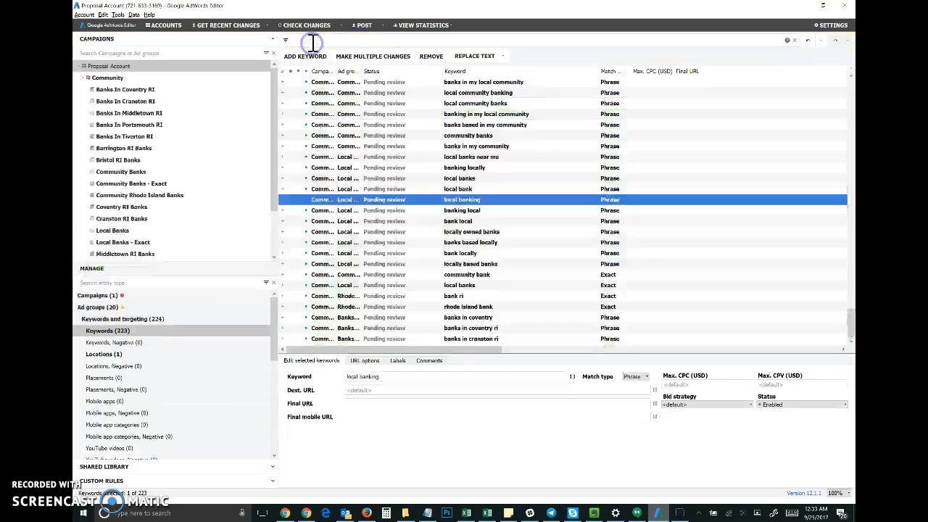
# Collapse the keywords and targeting group and open the list of expanded text ads
pyautogui.click(80, 320)
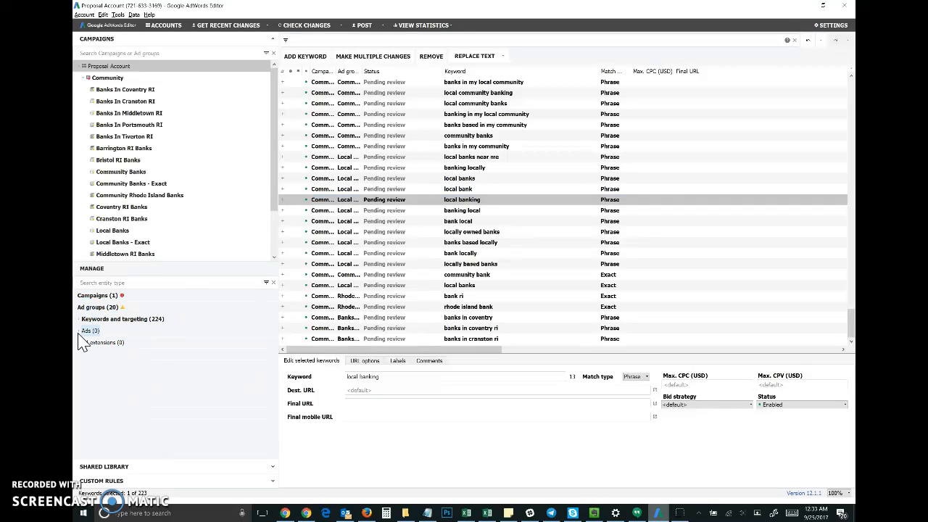
pyautogui.click(82, 330)
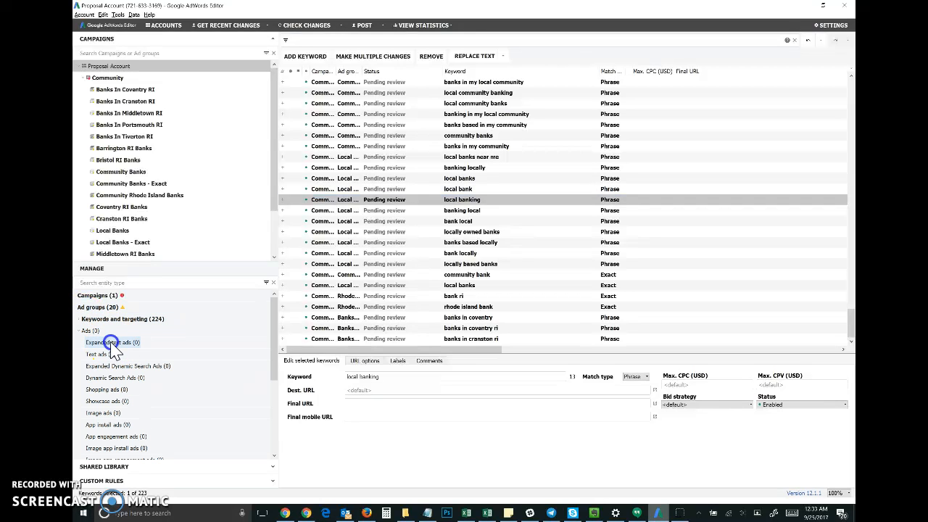
pyautogui.click(111, 344)
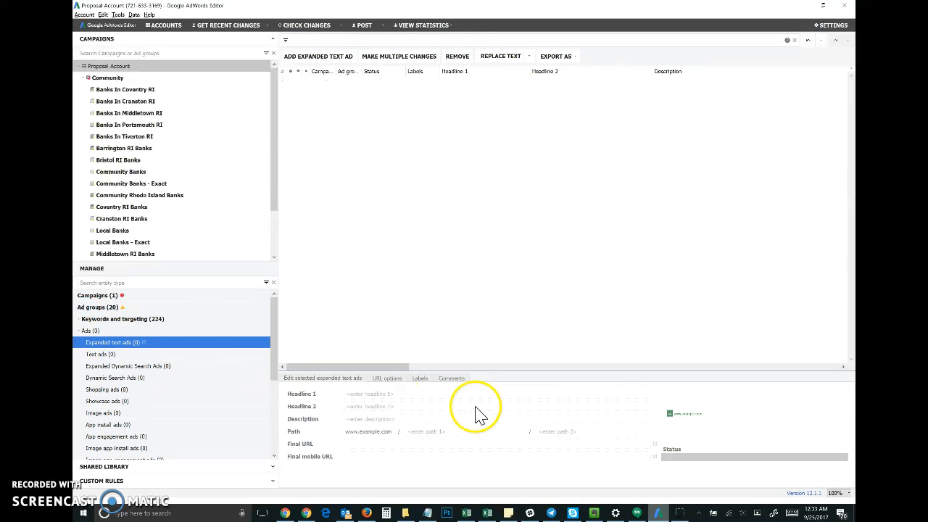
# Switch to Excel and copy the whole table on the Ad Copy sheet, A1:F61, including its headings
pyautogui.click(487, 512)
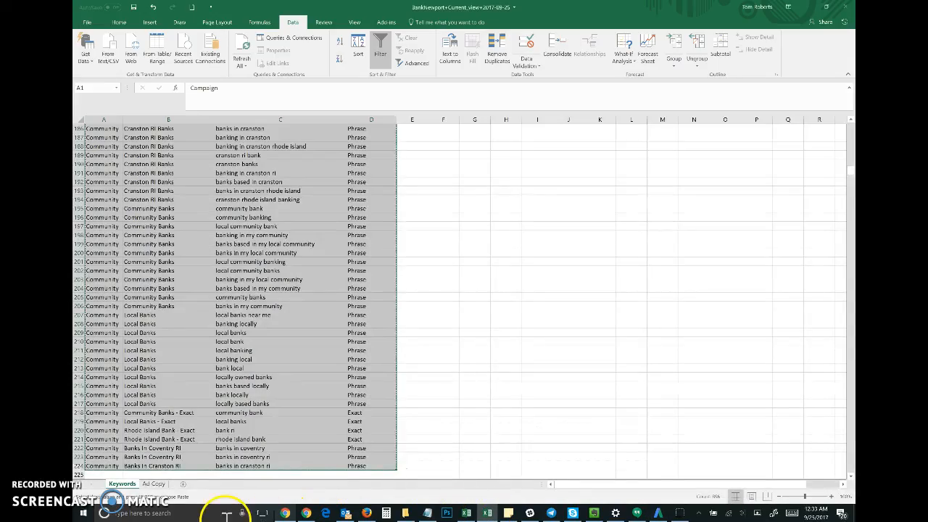
pyautogui.click(153, 483)
pyautogui.moveTo(101, 129); pyautogui.dragTo(725, 445)
pyautogui.hotkey('ctrl', 'c')
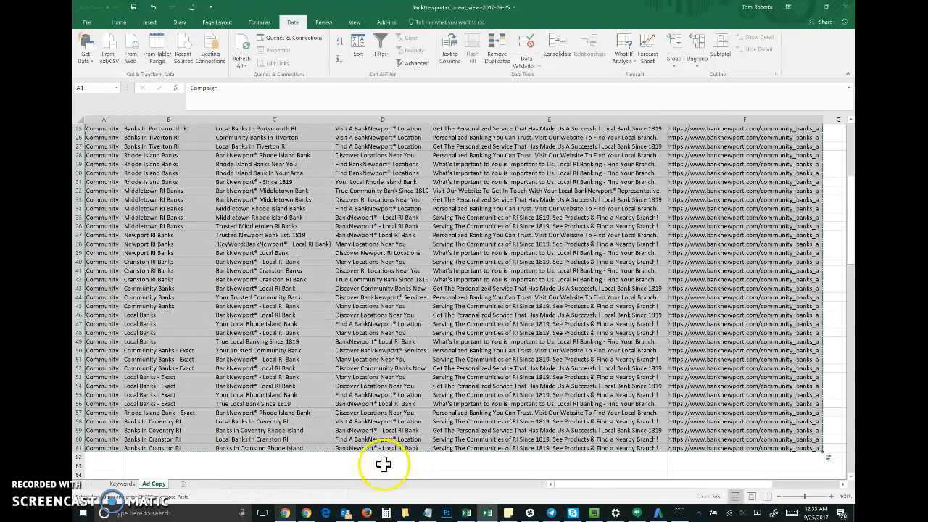
# Switch to Google AdWords Editor, paste the ad copy into a multiple-changes import for expanded text ads, and check its column headings
pyautogui.click(307, 513)
pyautogui.click(656, 511)
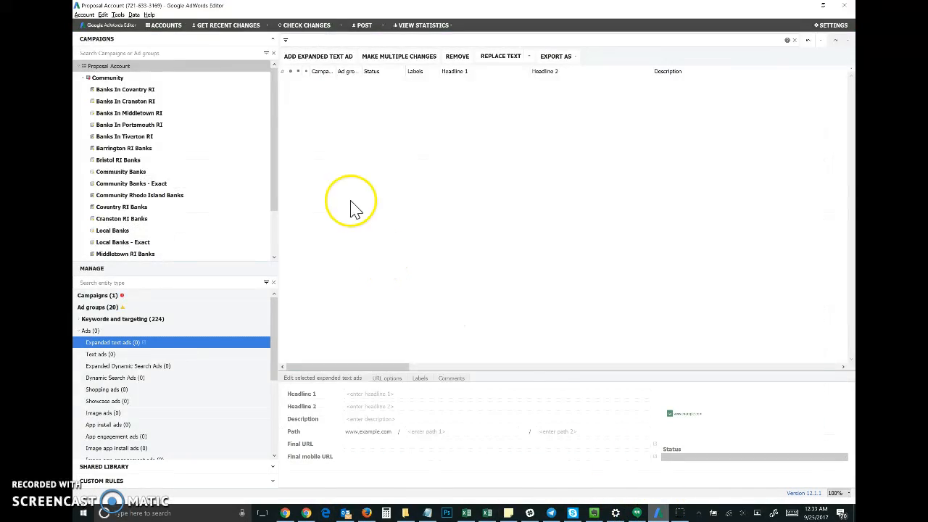
pyautogui.click(398, 57)
pyautogui.click(447, 148)
pyautogui.hotkey('ctrl', 'v')
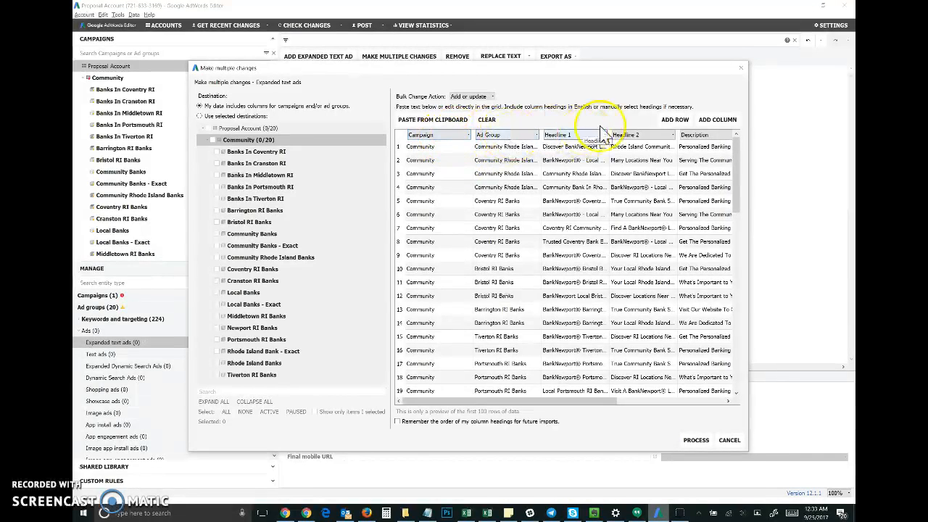
pyautogui.moveTo(615, 403); pyautogui.dragTo(718, 408)
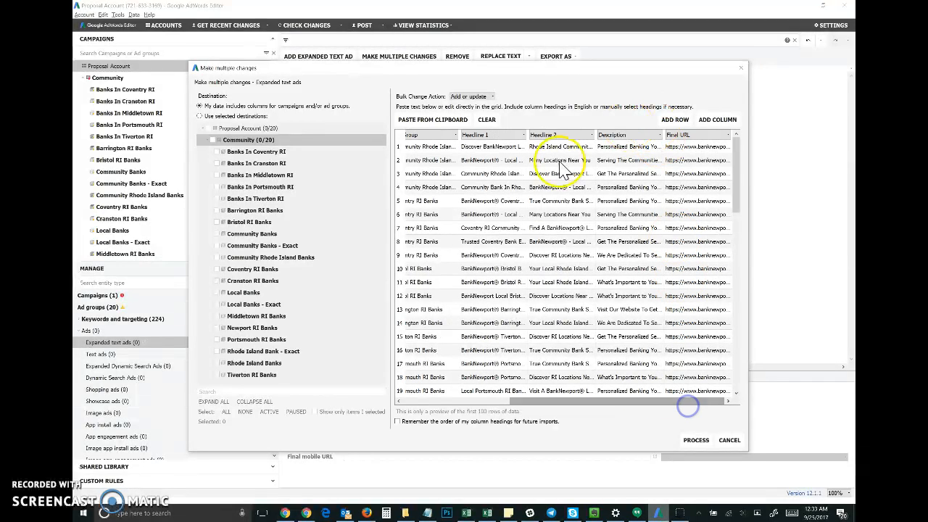
# Process the pasted ad copy, finish the expanded text ads import for review, and keep the proposed changes
pyautogui.click(695, 440)
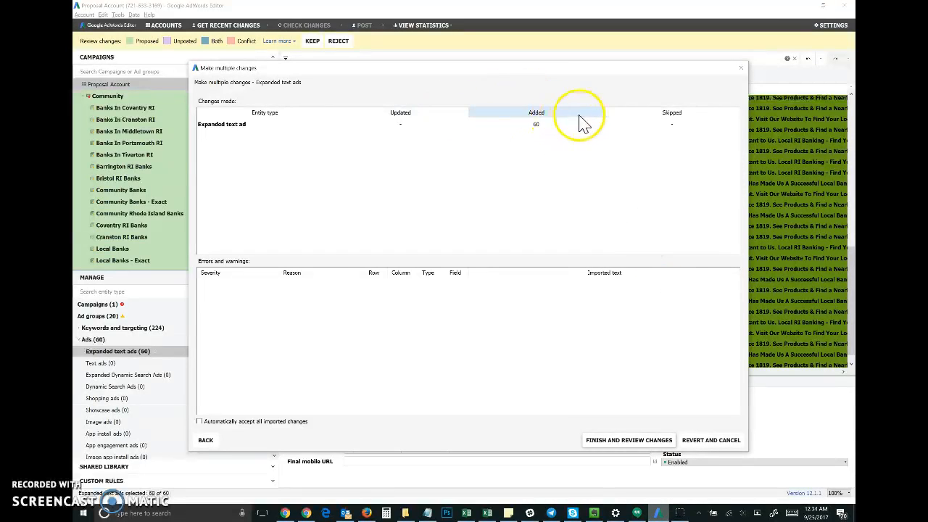
pyautogui.click(633, 443)
pyautogui.click(543, 238)
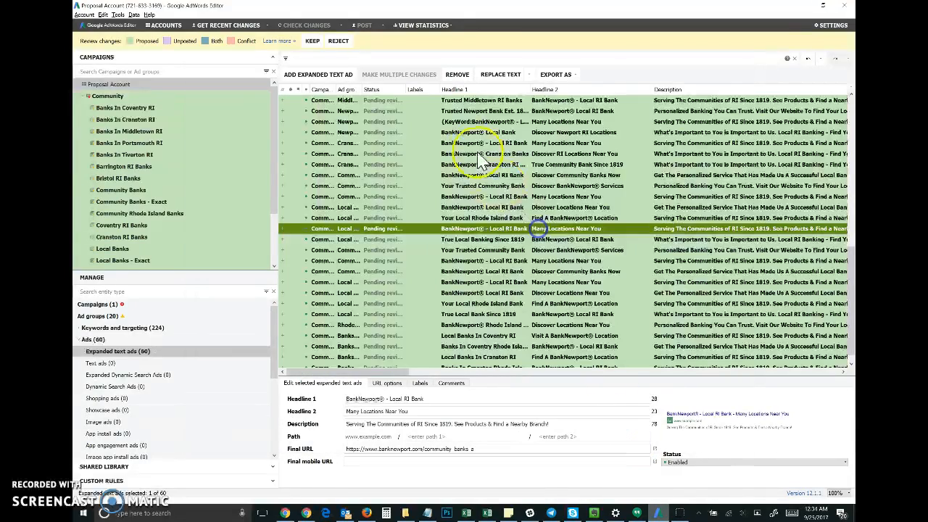
pyautogui.click(313, 40)
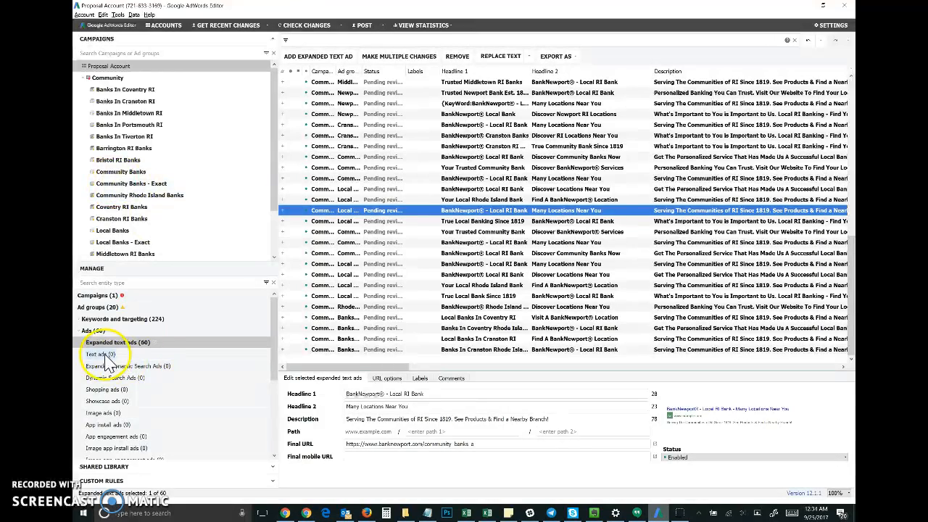
# Collapse the ads group, open the list of campaigns, and select the Community campaign for editing
pyautogui.click(79, 331)
pyautogui.click(101, 295)
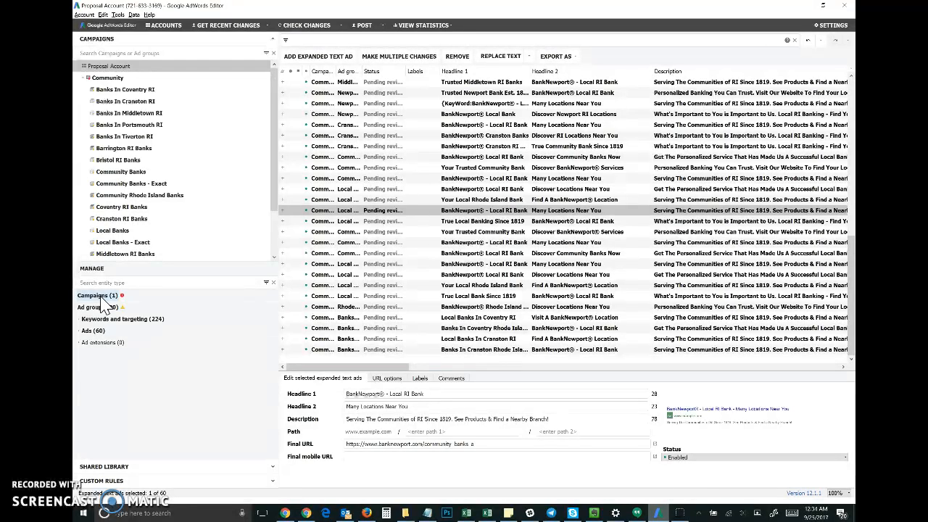
pyautogui.click(101, 297)
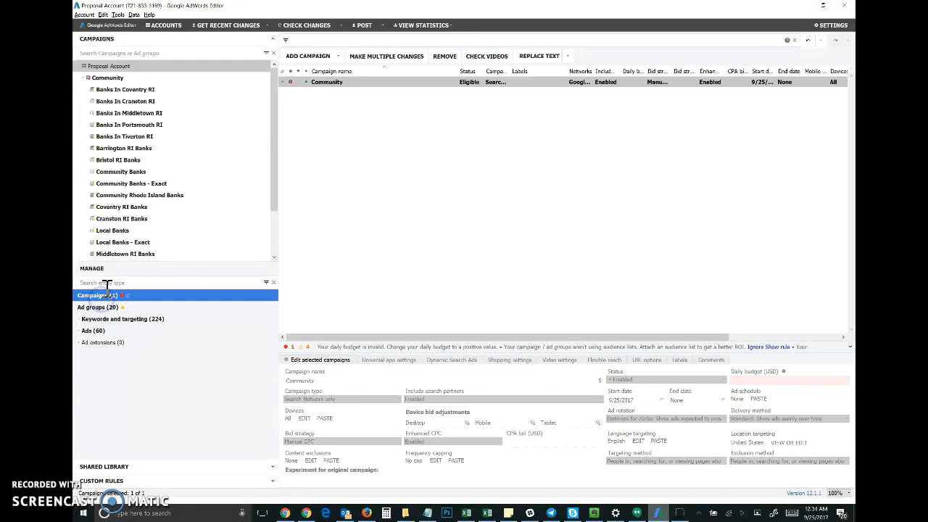
pyautogui.click(321, 83)
pyautogui.click(341, 84)
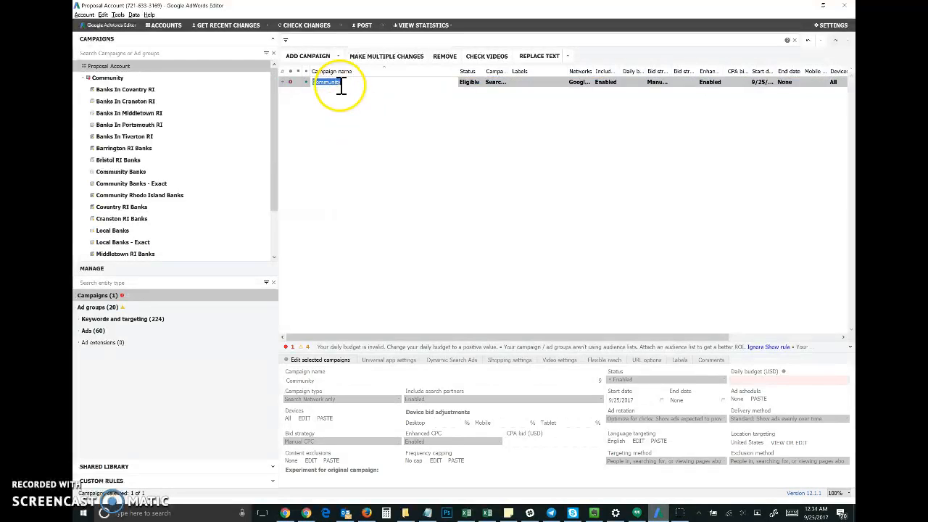
pyautogui.click(339, 96)
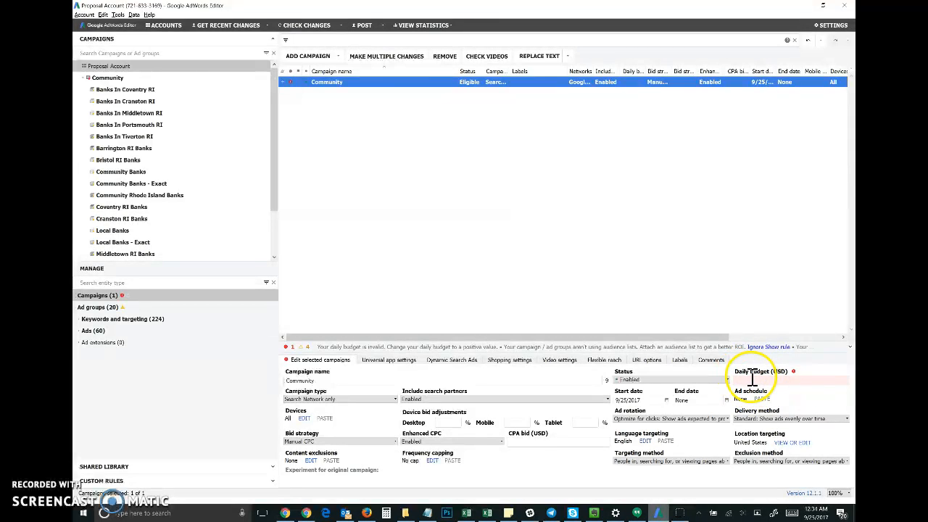
# Examine the Community campaign's available options for campaign type, ad rotation and delivery method
pyautogui.click(323, 400)
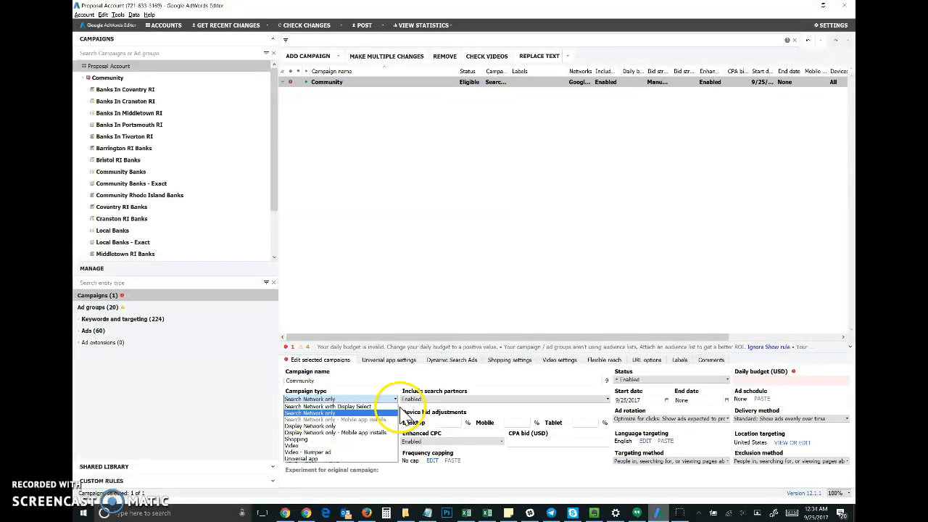
pyautogui.click(492, 392)
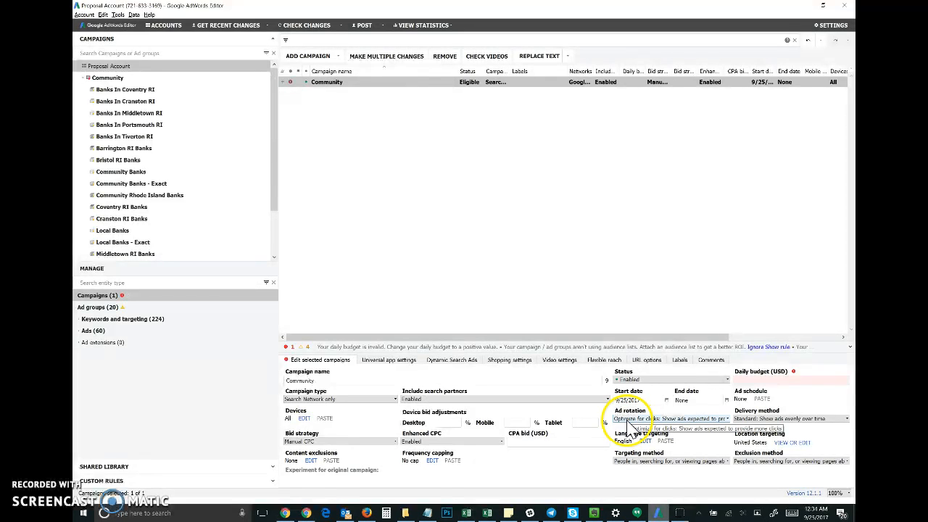
pyautogui.click(629, 420)
pyautogui.click(613, 446)
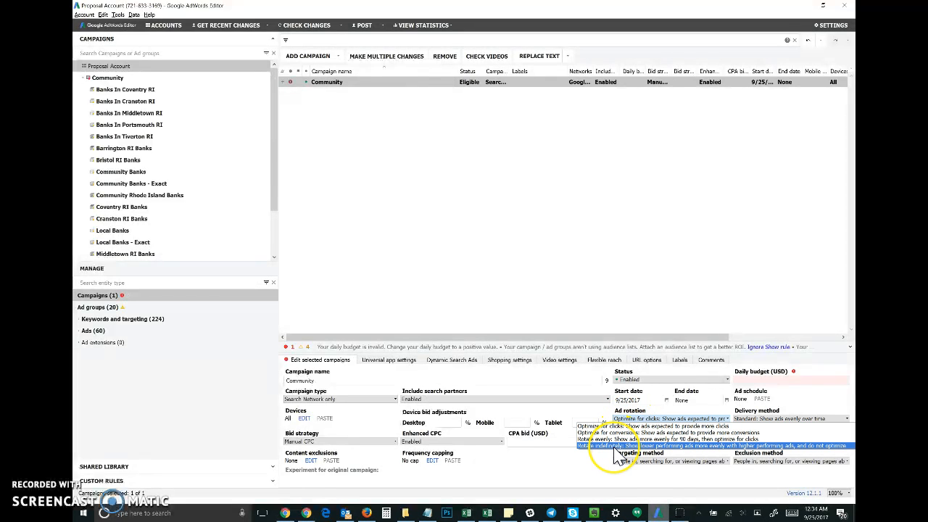
pyautogui.click(767, 419)
pyautogui.click(768, 432)
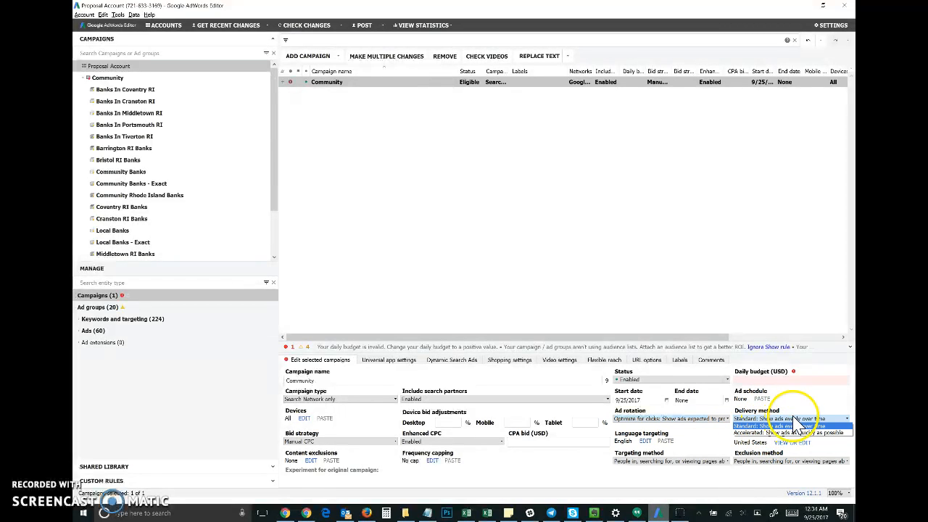
pyautogui.click(806, 397)
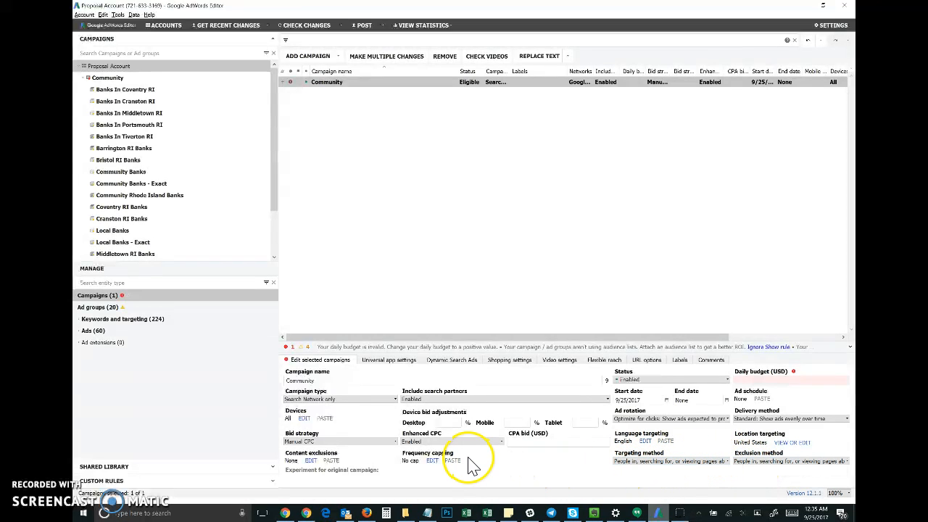
# Recheck the ad rotation choices and keep Search Network only as the Community campaign's type
pyautogui.click(640, 420)
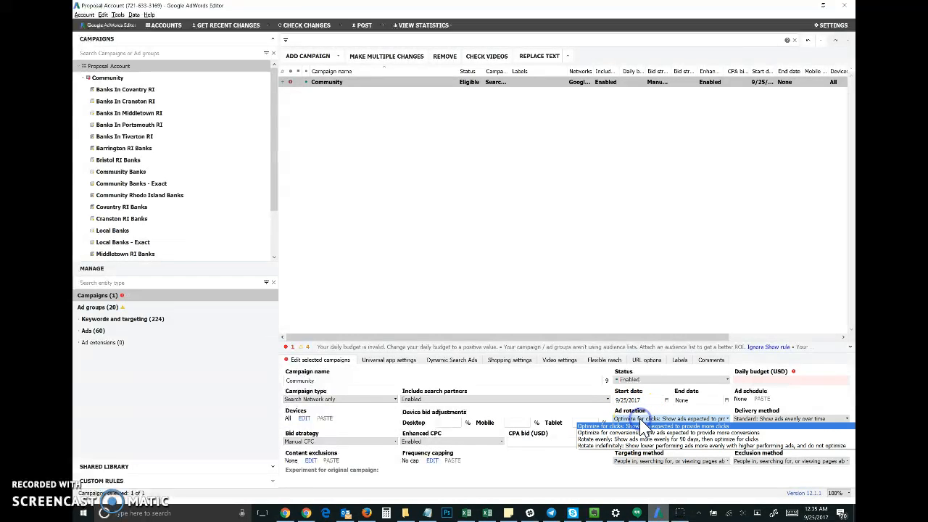
pyautogui.click(600, 479)
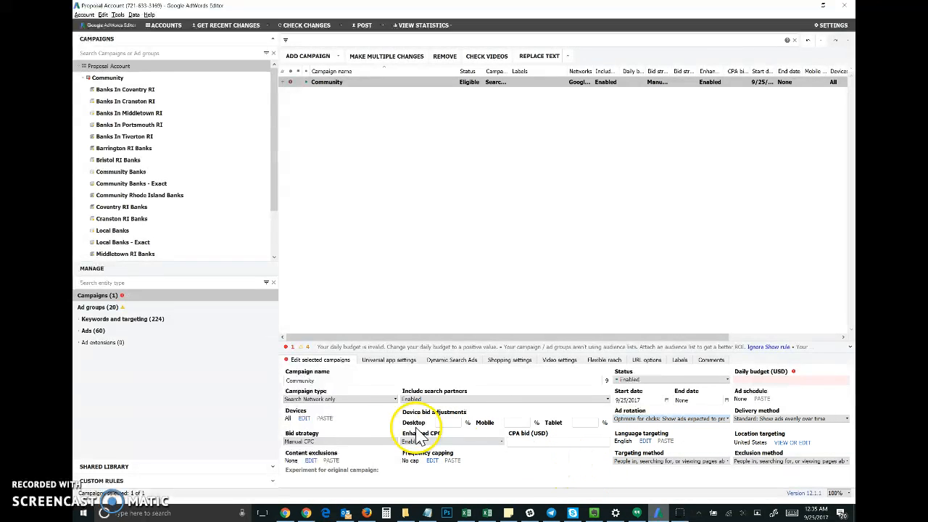
pyautogui.click(330, 398)
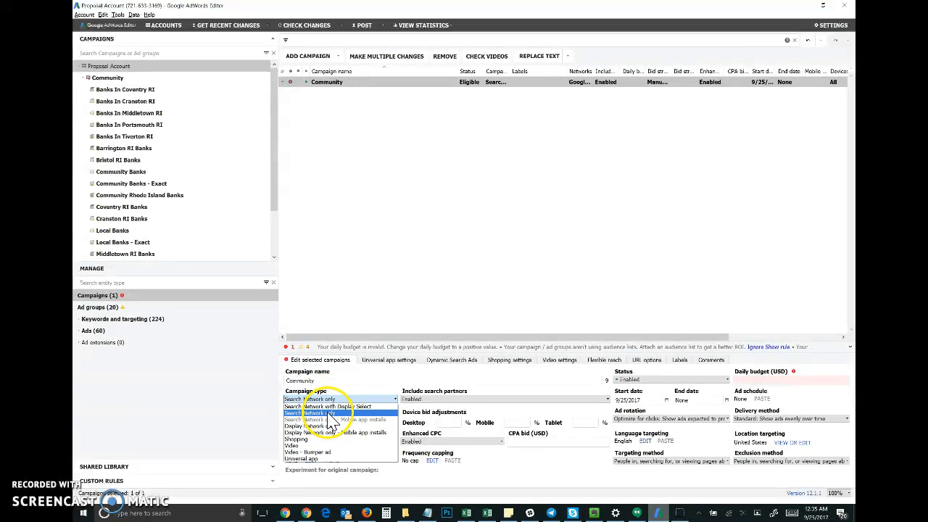
pyautogui.click(330, 414)
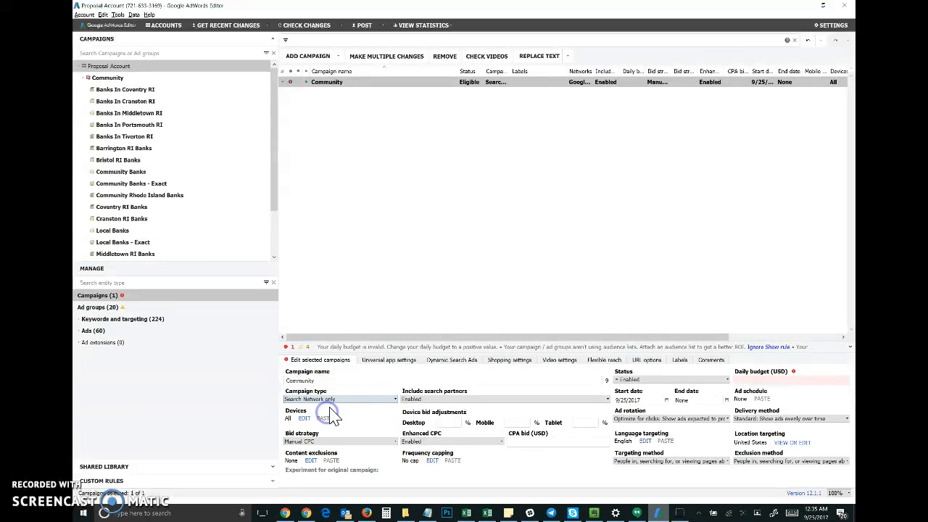
pyautogui.click(437, 275)
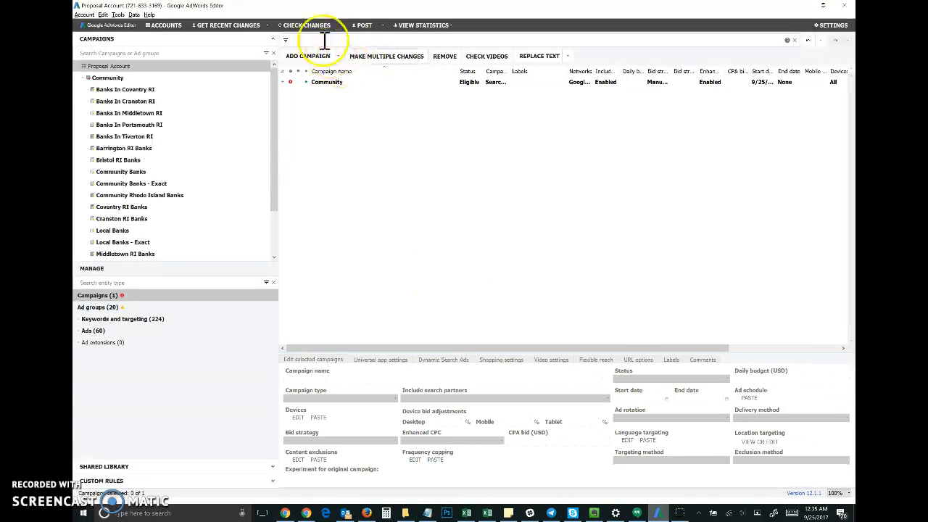
# Check which changes can be posted for all campaigns, cancel the upload, and inspect the Community campaign's error marker
pyautogui.click(362, 25)
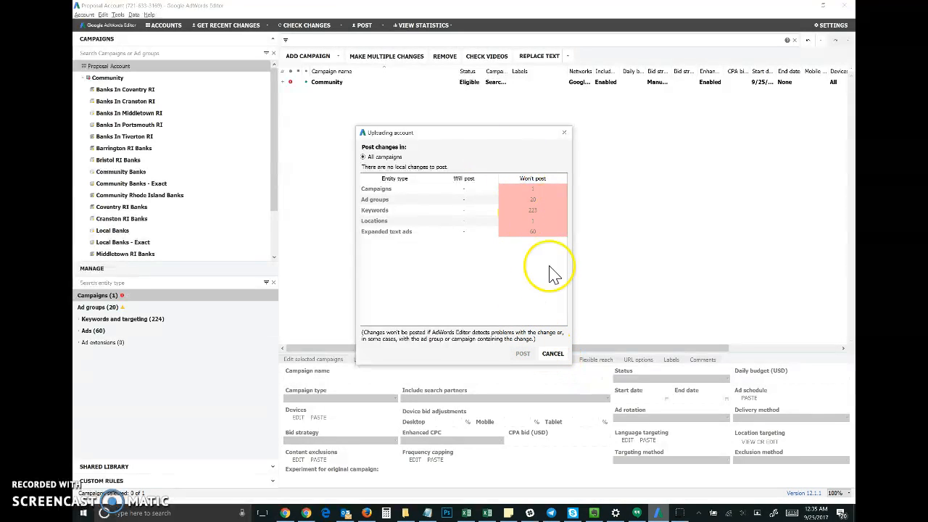
pyautogui.click(552, 353)
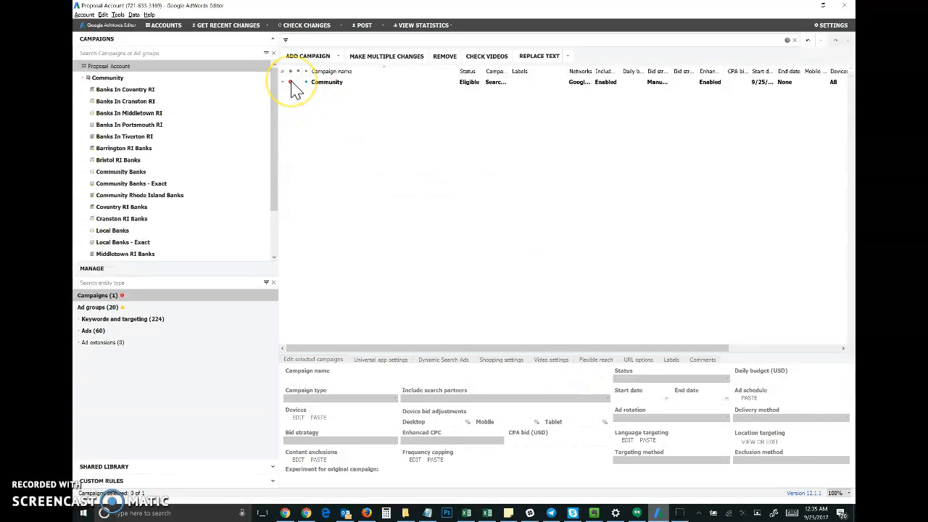
pyautogui.moveTo(291, 82)
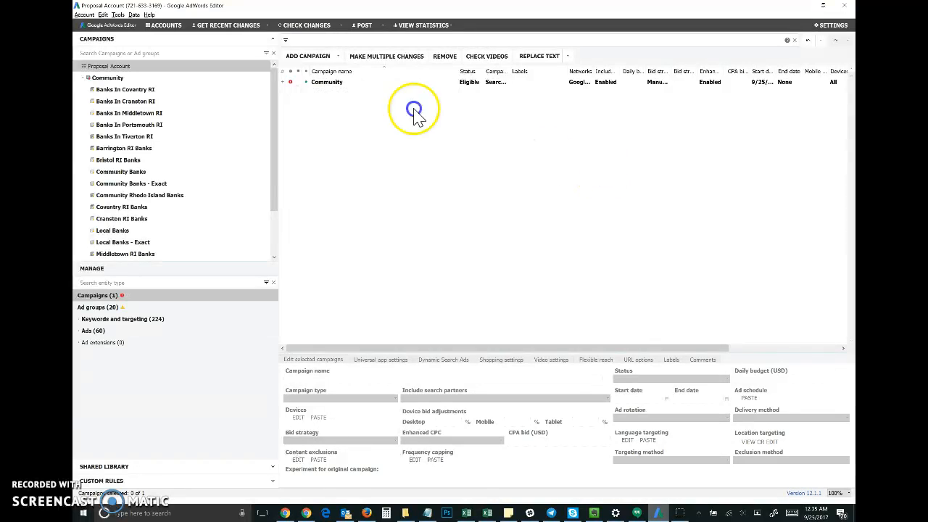
# Set the Community campaign's daily budget to 50 USD
pyautogui.click(326, 84)
pyautogui.click(325, 82)
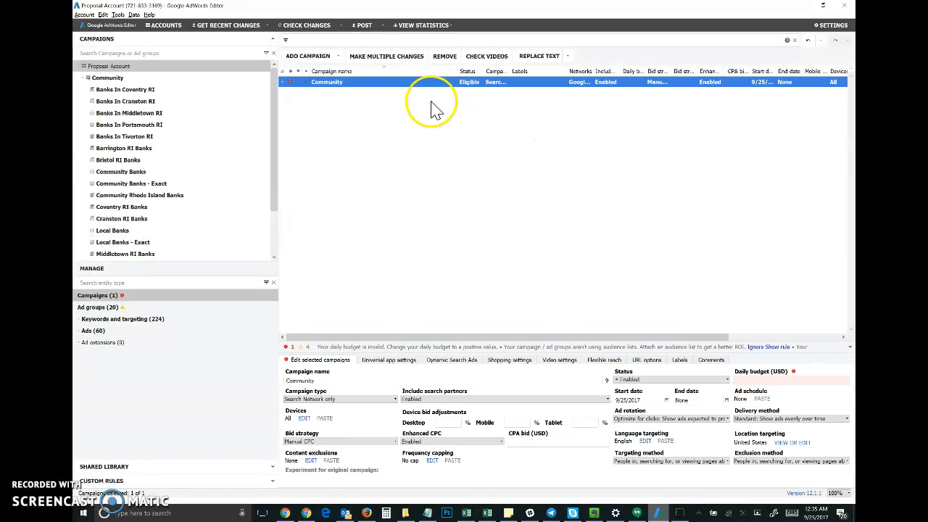
pyautogui.click(803, 379)
pyautogui.write('50')
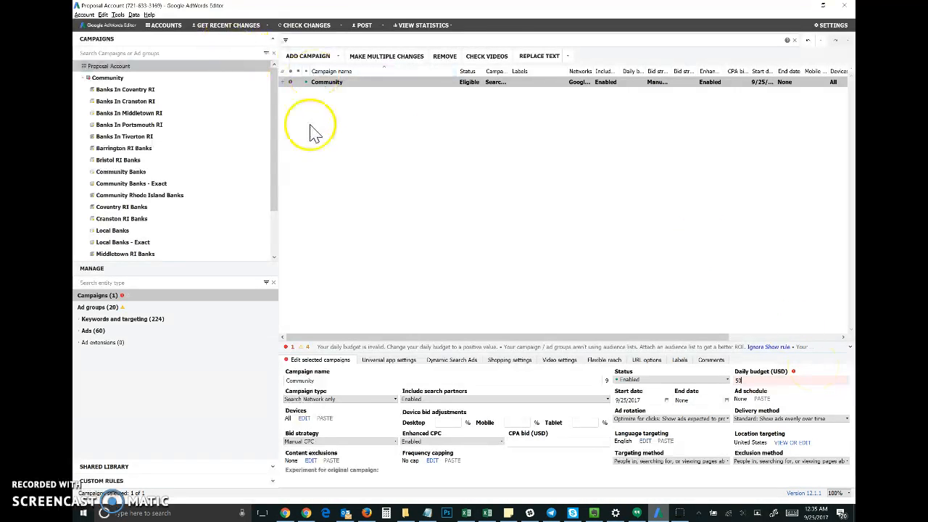
pyautogui.click(309, 85)
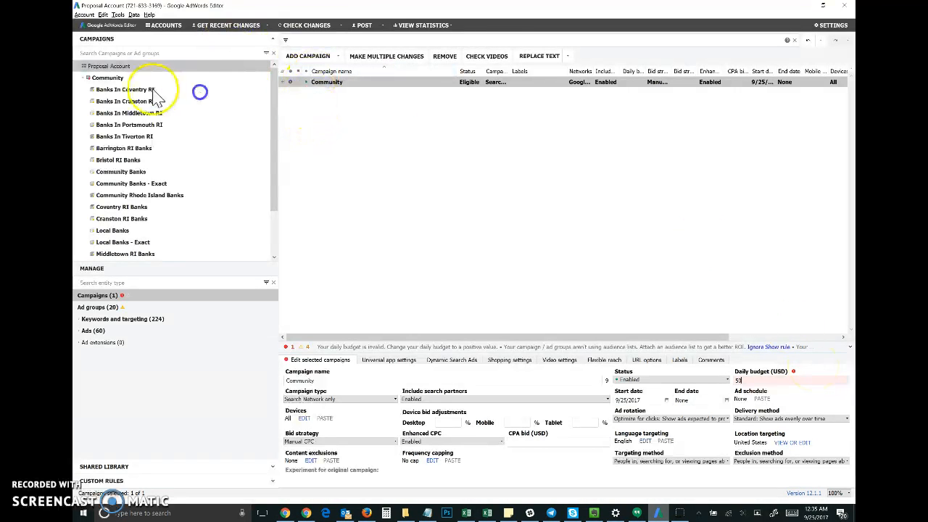
pyautogui.click(112, 84)
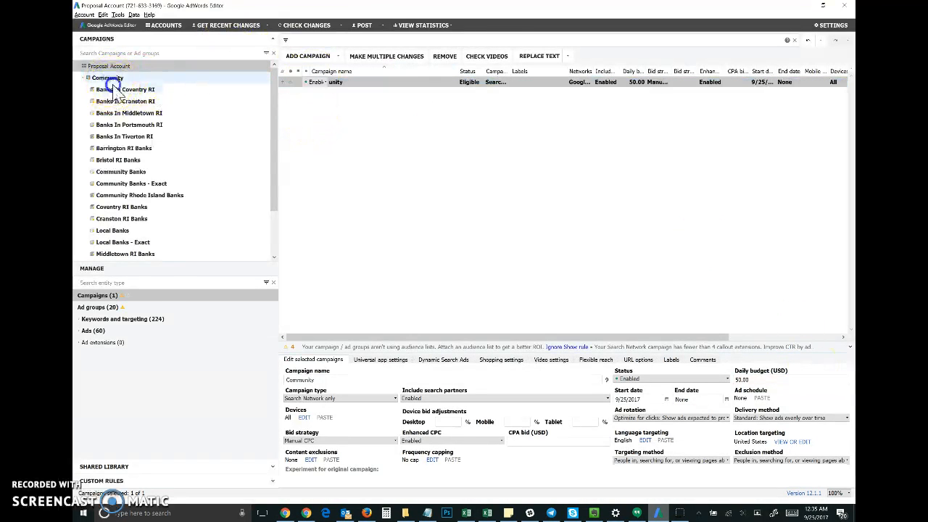
# Set the default max. CPC of all ad groups in the Community campaign to 1.00 USD
pyautogui.click(91, 308)
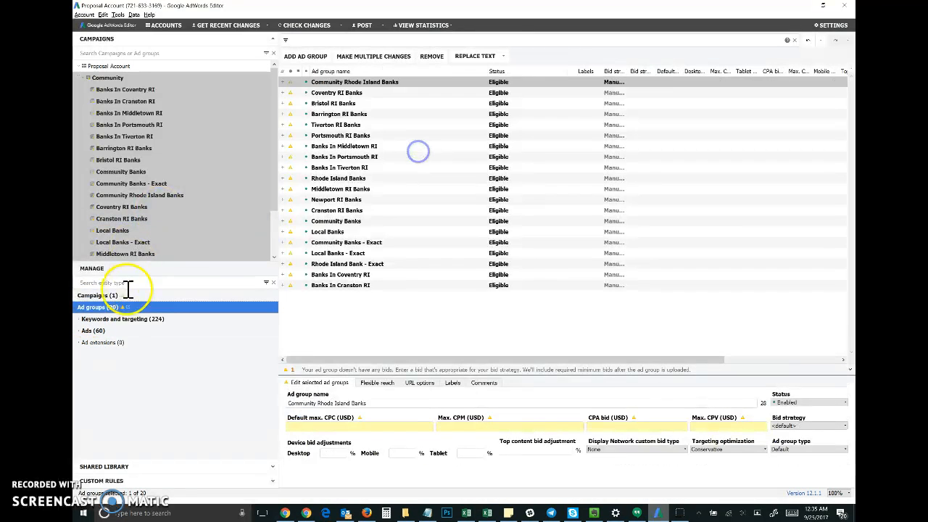
pyautogui.click(394, 181)
pyautogui.hotkey('ctrl', 'a')
pyautogui.click(366, 426)
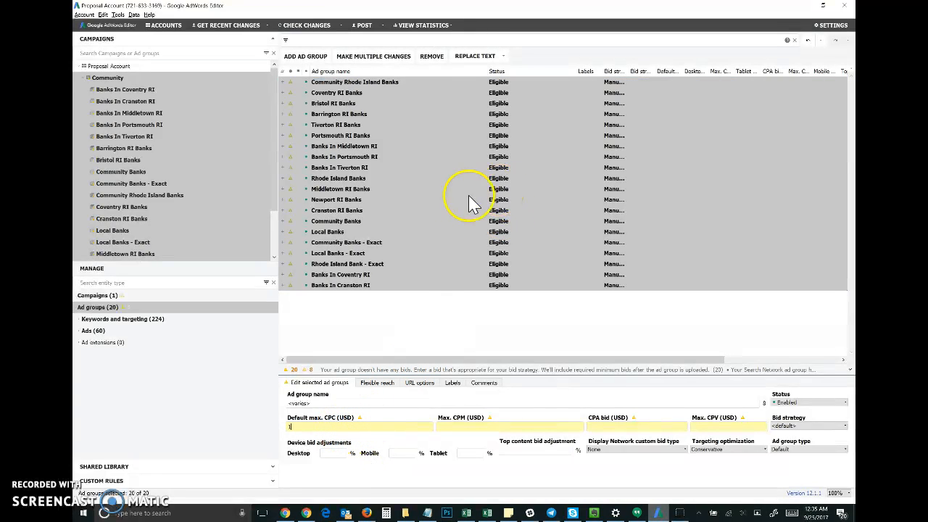
pyautogui.click(433, 178)
pyautogui.click(434, 178)
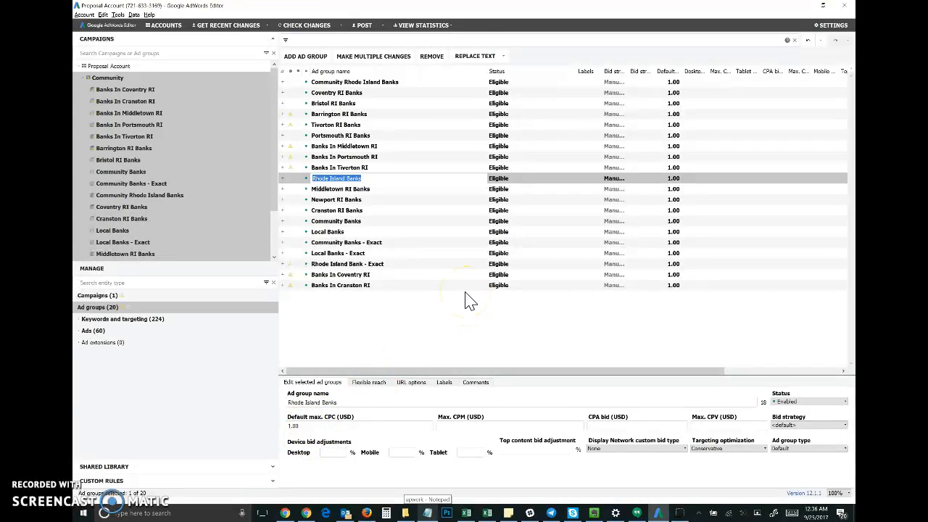
# Review the Community campaign's settings and its ad groups with their default bids
pyautogui.click(364, 29)
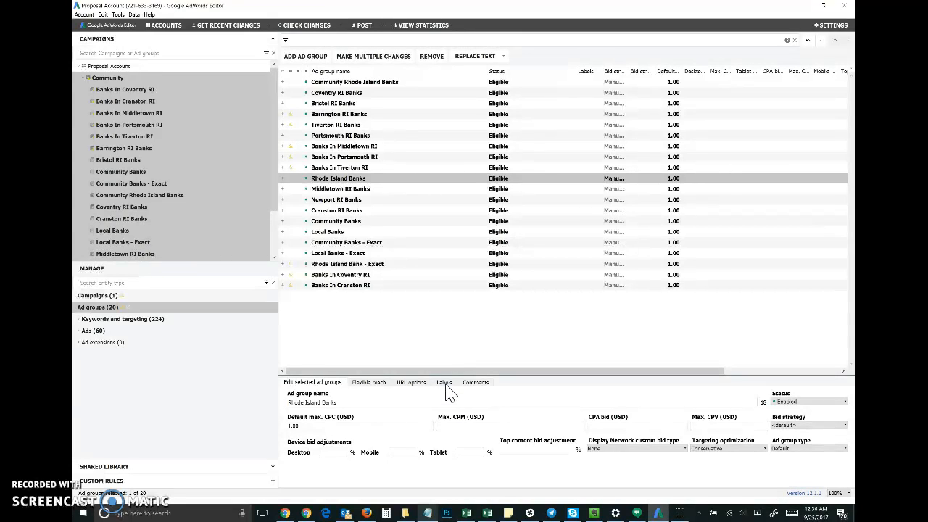
pyautogui.click(105, 78)
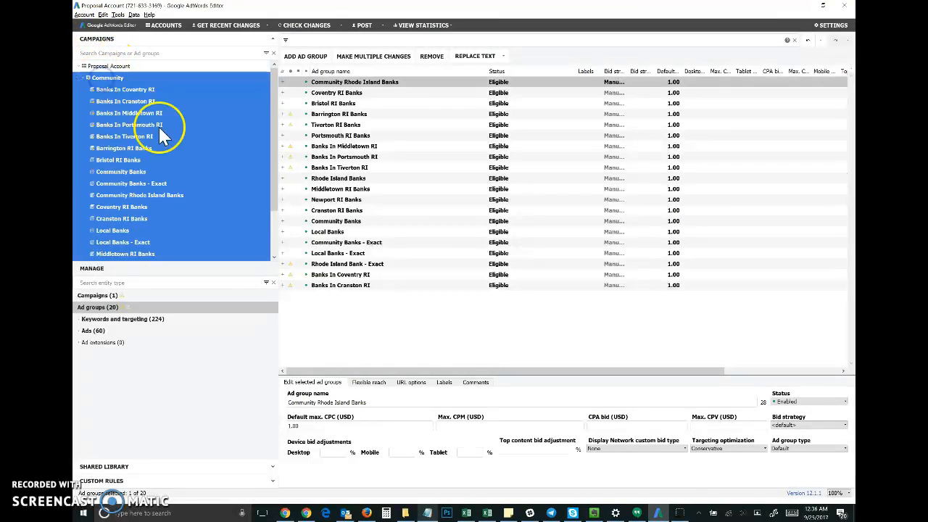
pyautogui.click(97, 295)
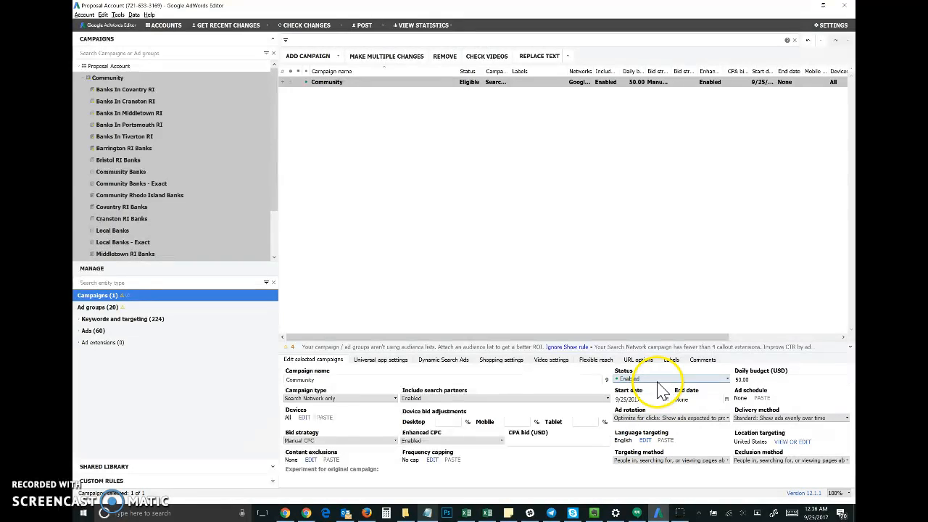
pyautogui.click(98, 307)
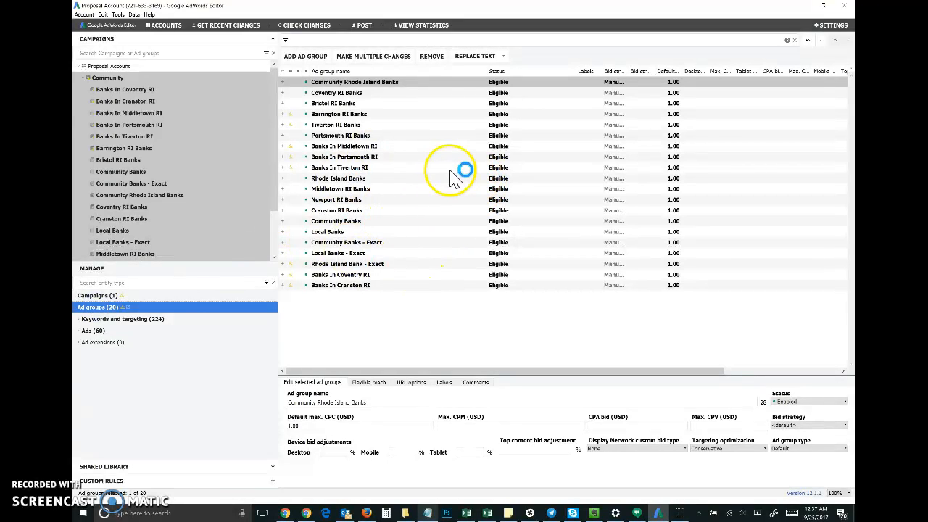
pyautogui.moveTo(451, 174); pyautogui.dragTo(484, 137)
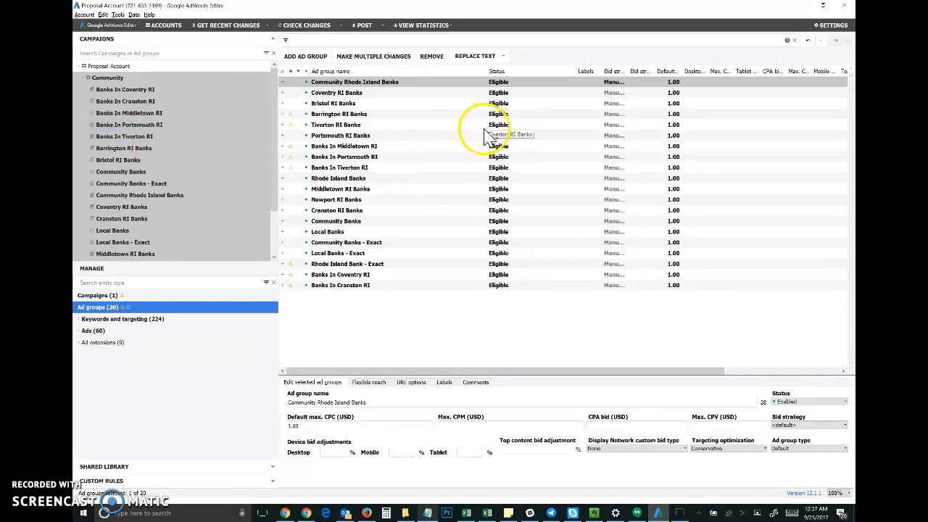